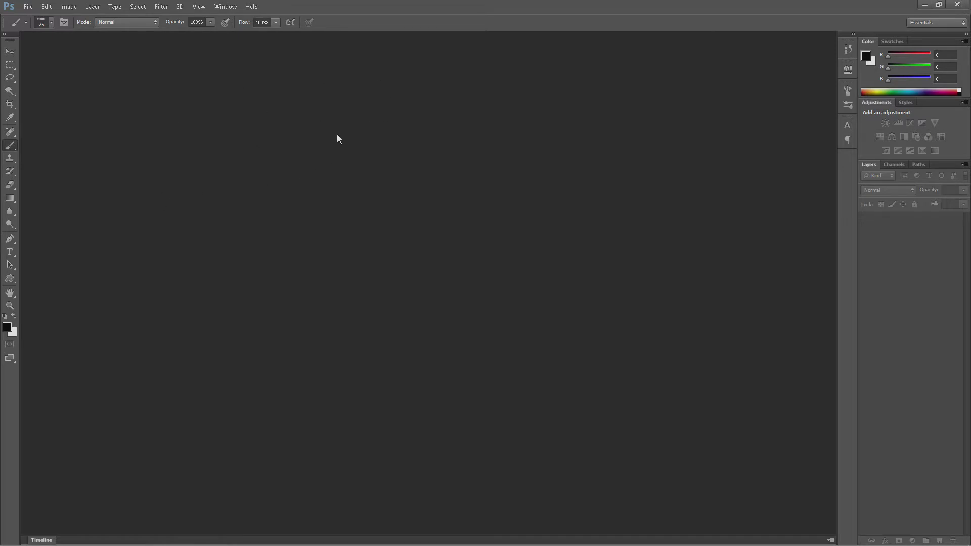
- Start a new document named test using the Film & Video preset
left_click(26, 6)
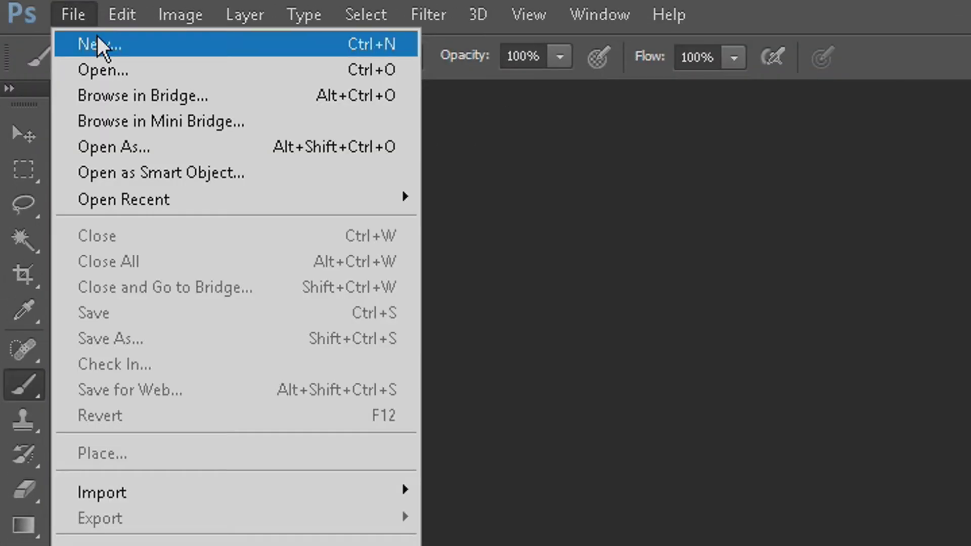
left_click(99, 44)
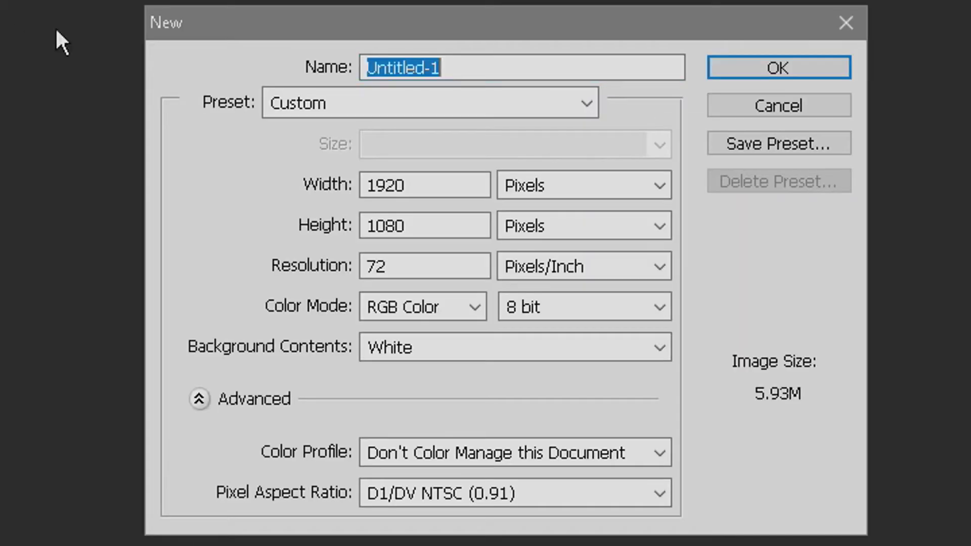
key("BackSpace")
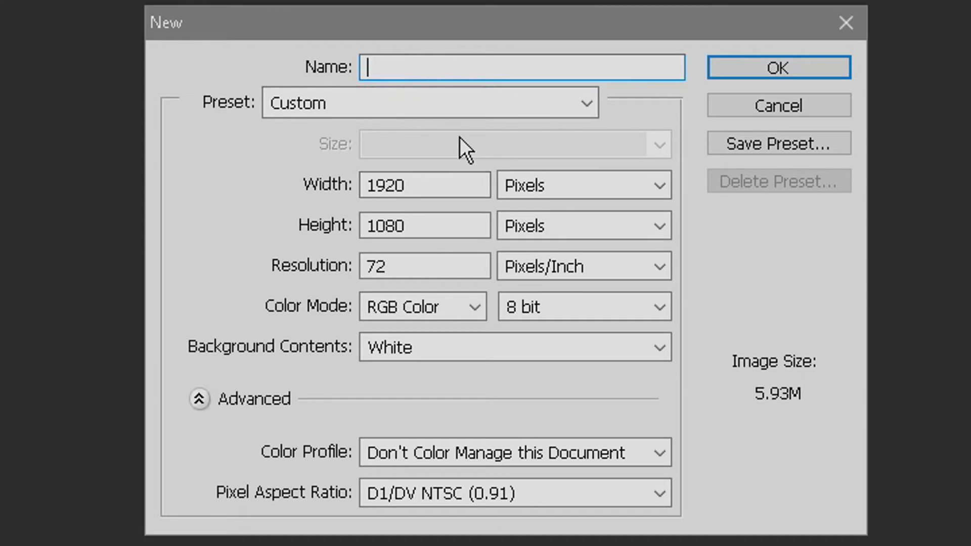
type("test")
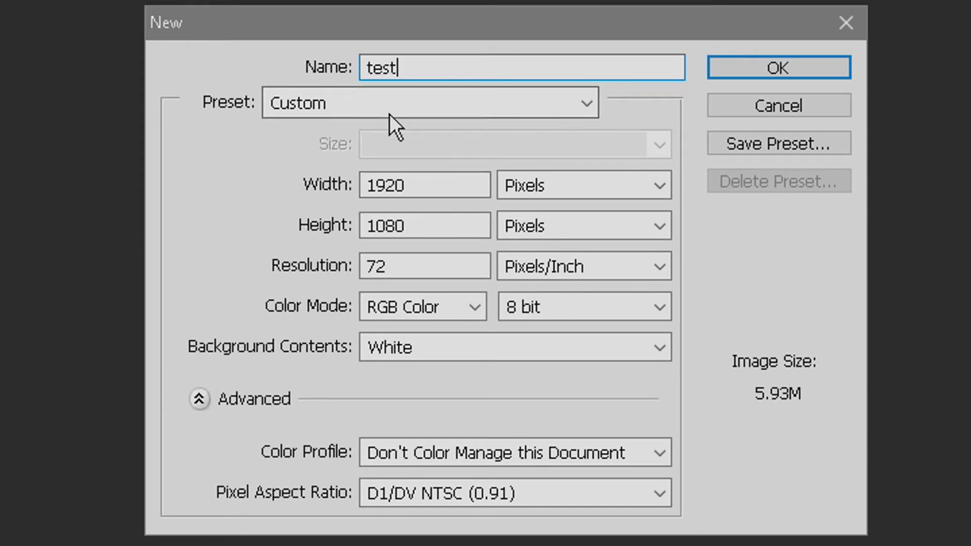
left_click(368, 105)
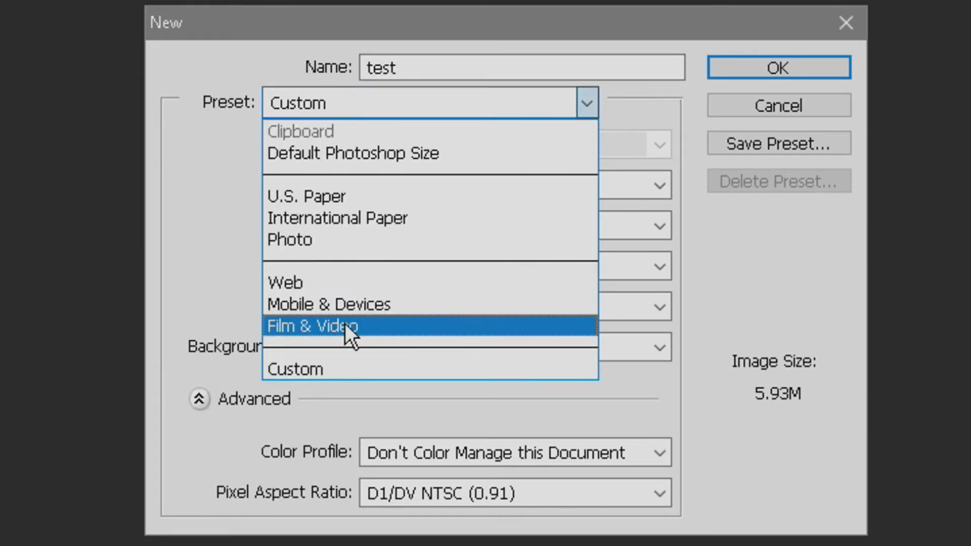
left_click(361, 324)
- Set the document to 1920×1080 pixels at 300 pixels per inch and create it
double_click(451, 185)
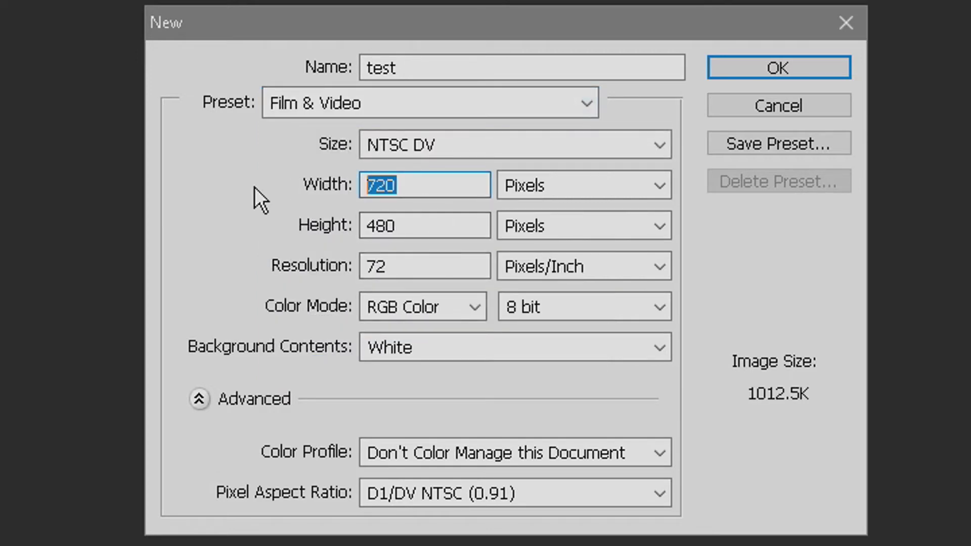
type("1920")
key("Tab")
key("Tab")
type("1080")
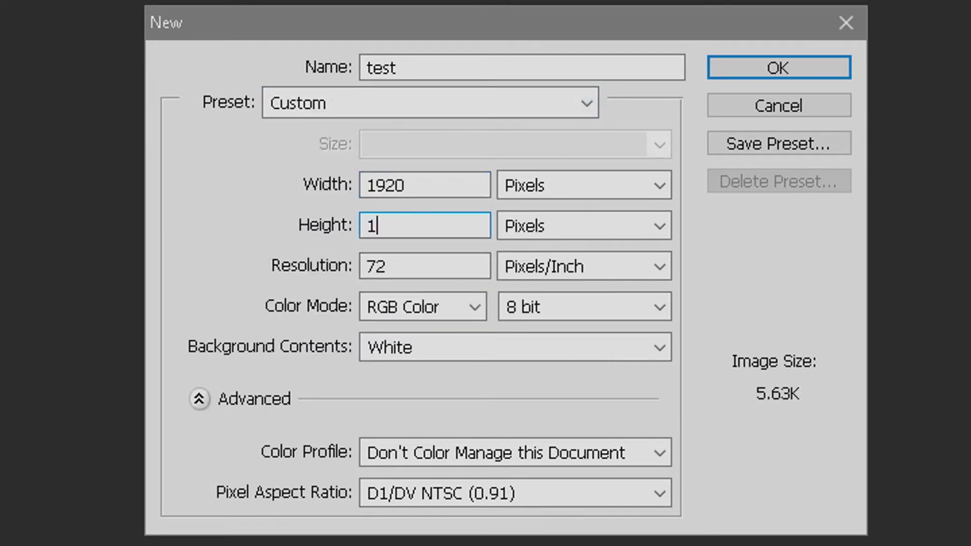
double_click(423, 258)
type("300")
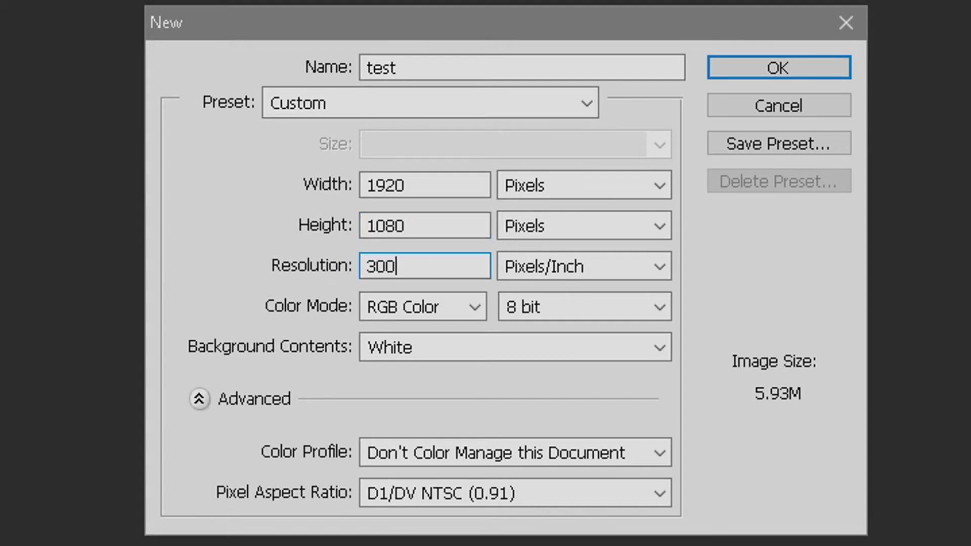
left_click(747, 69)
left_click(624, 236)
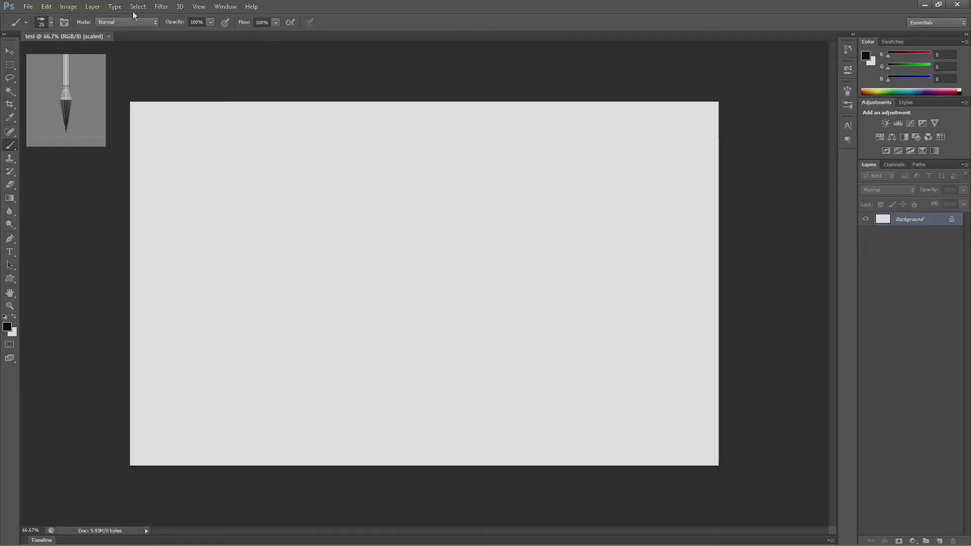
- Add a new blank video layer, Layer 1, above the Background
left_click(91, 7)
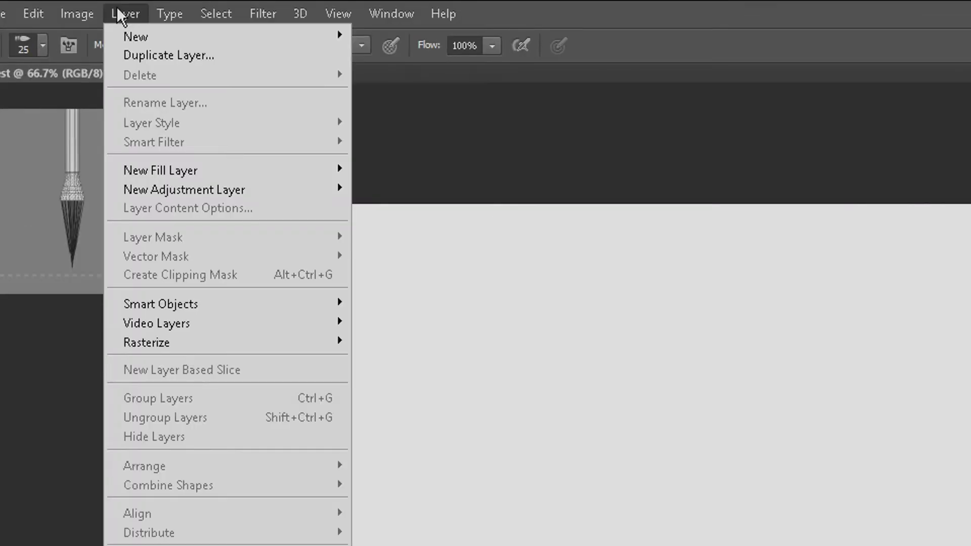
mouse_move(263, 325)
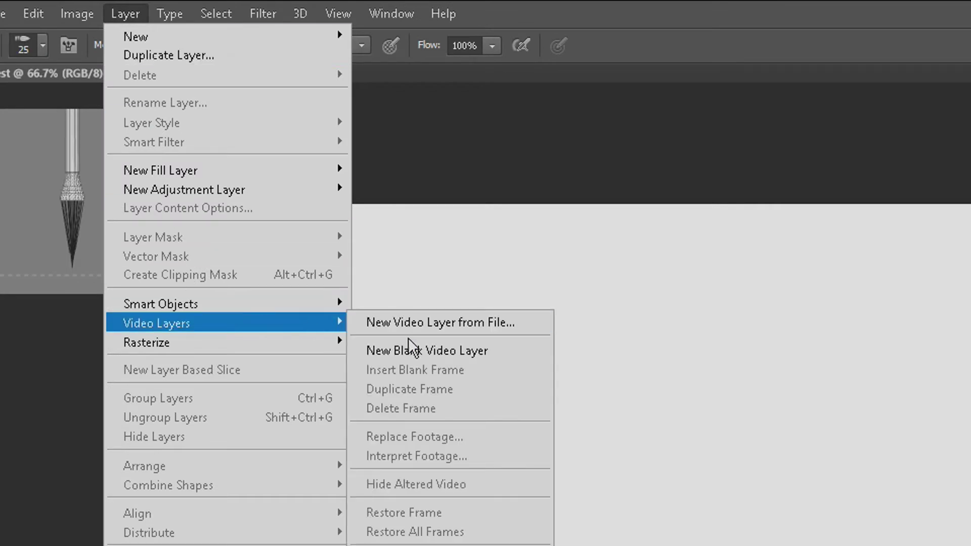
left_click(467, 354)
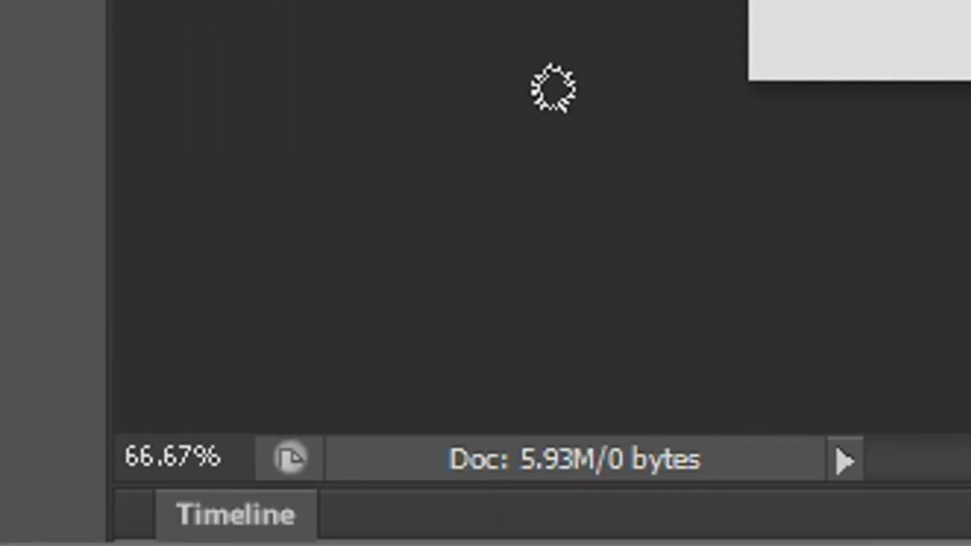
- Expand the Timeline panel and enable onion skins for frame-by-frame drawing
left_click(49, 540)
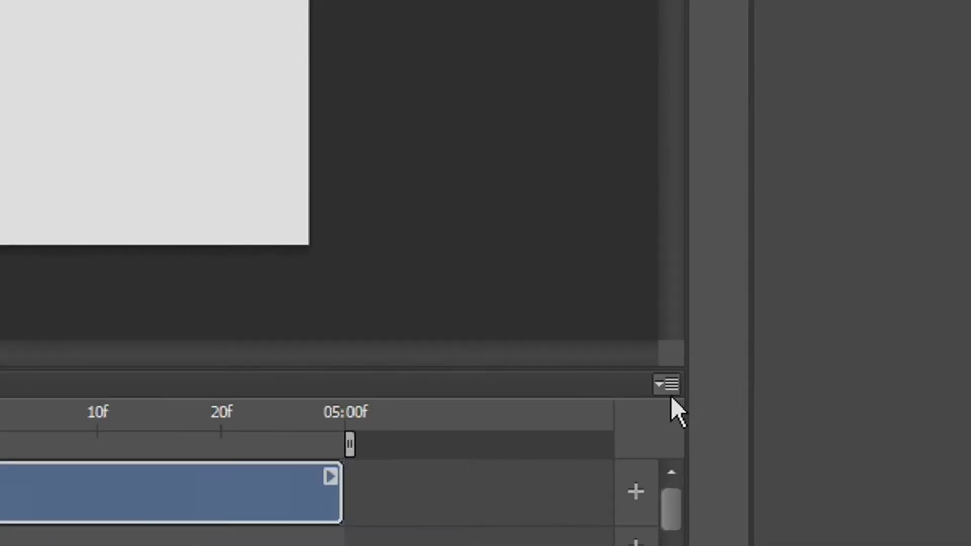
left_click(831, 479)
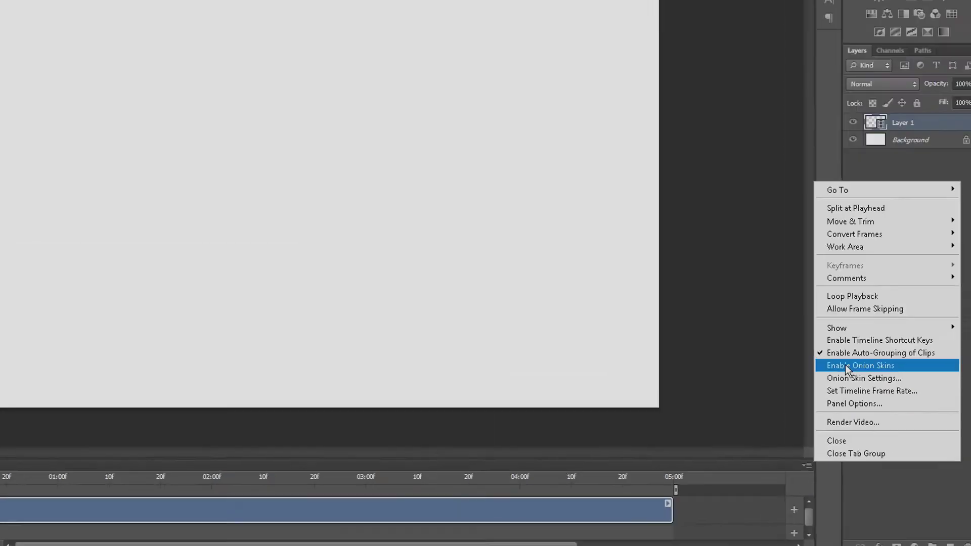
left_click(758, 144)
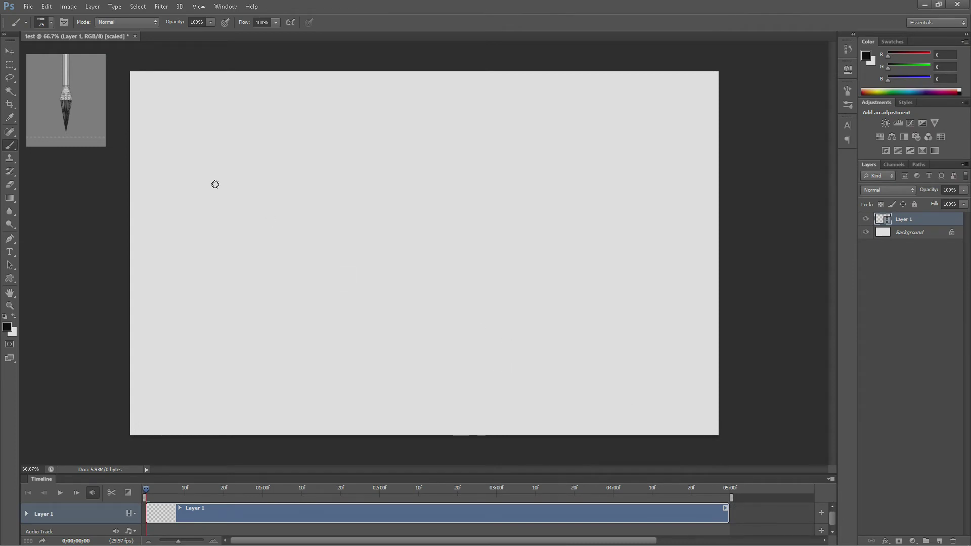
- Draw the initial Z with brush strokes on the first frame
left_click(201, 157)
left_click(310, 157, "shift")
left_click(198, 226, "shift")
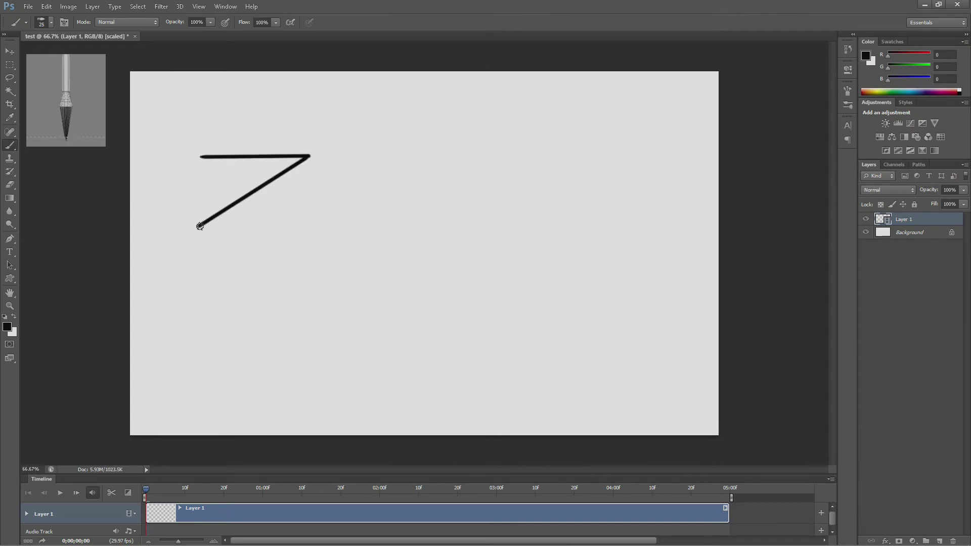
left_click(296, 225, "shift")
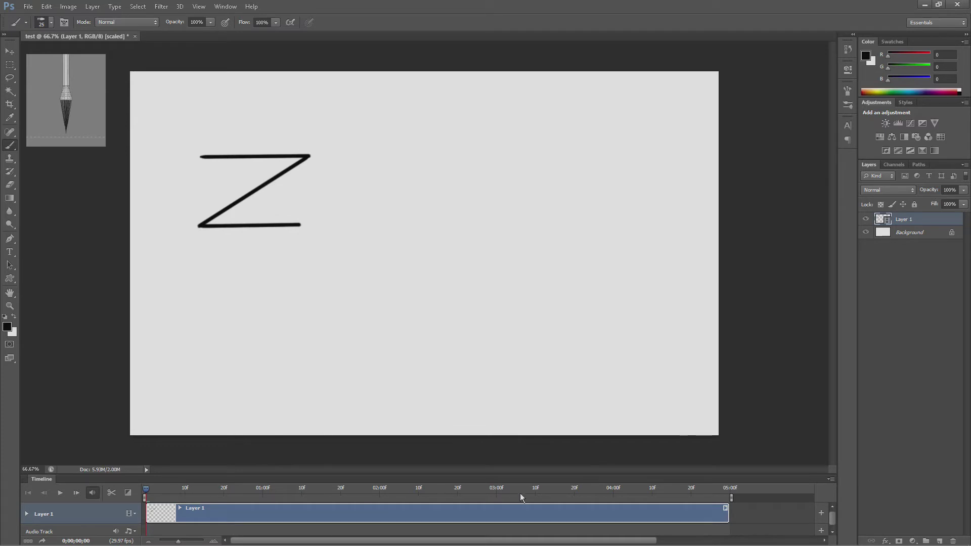
- Widen the timeline to single frames and retrace the Z on frame two
left_click_drag(178, 540, 212, 541)
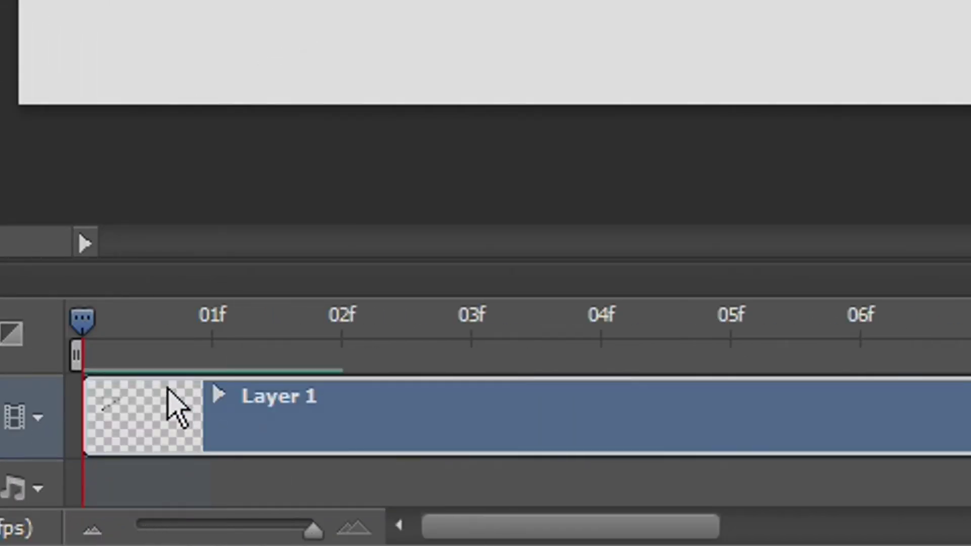
left_click_drag(97, 323, 221, 329)
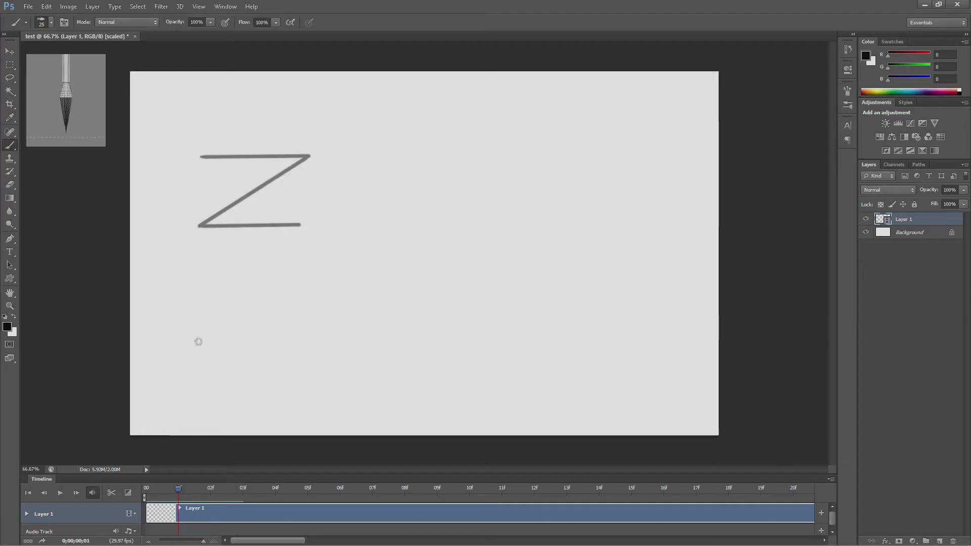
left_click_drag(201, 156, 308, 153)
left_click(199, 226, "shift")
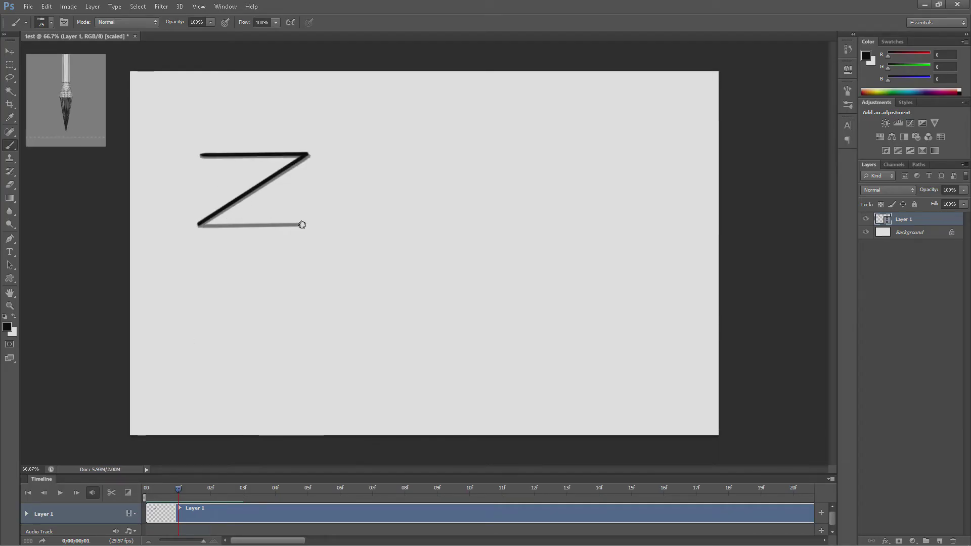
left_click(303, 225, "shift")
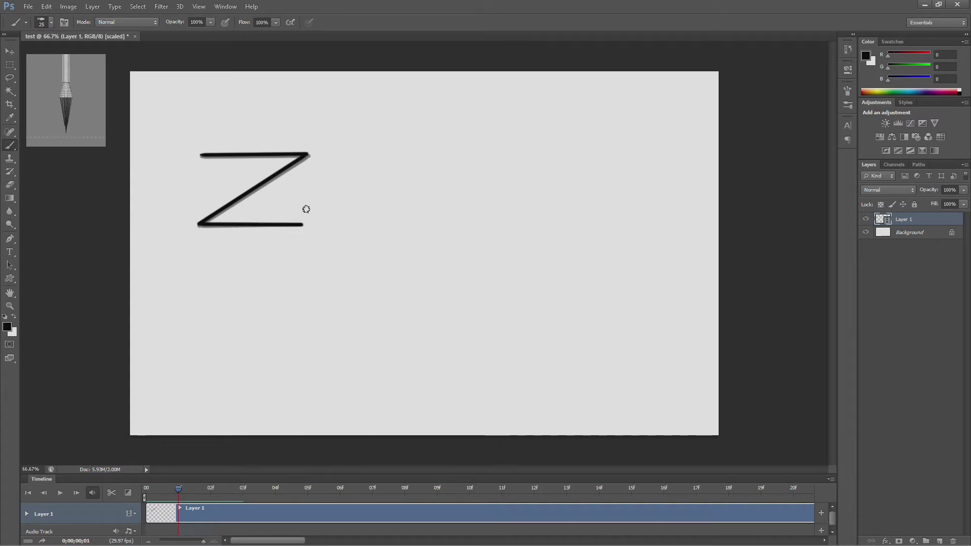
- Redraw the Z, shifted slightly upward, on the next two frames
left_click(211, 497)
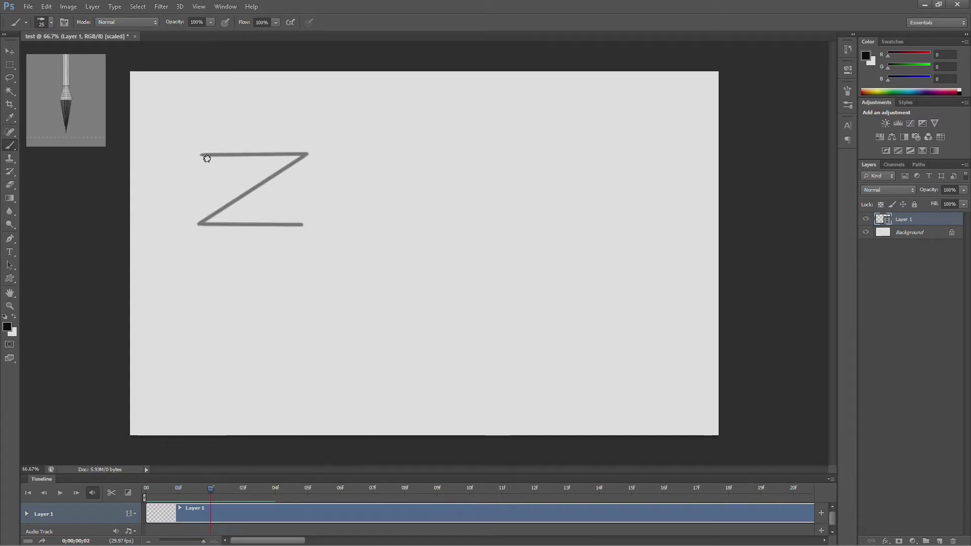
left_click(199, 154)
left_click(306, 153, "shift")
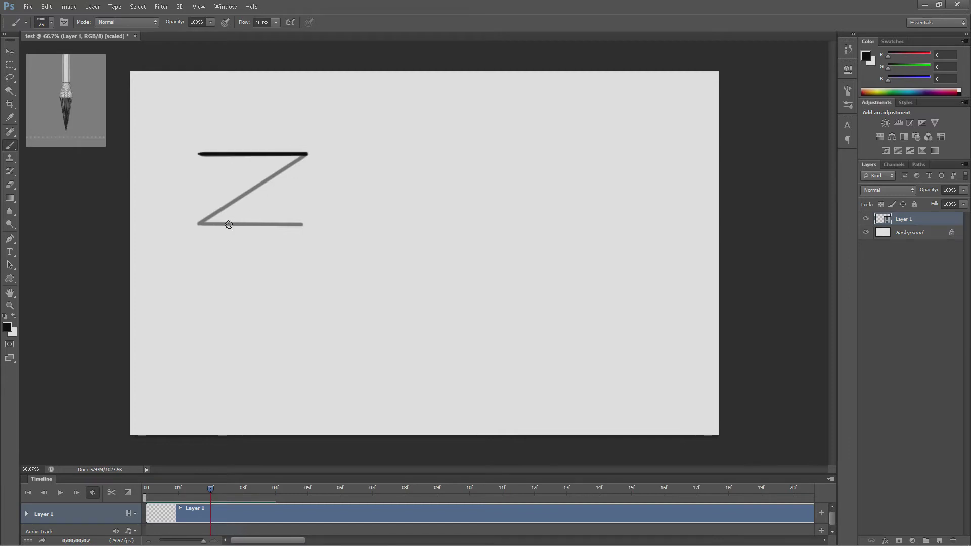
left_click(199, 222, "shift")
left_click(303, 224, "shift")
left_click(340, 497)
left_click(192, 135)
left_click(303, 137, "shift")
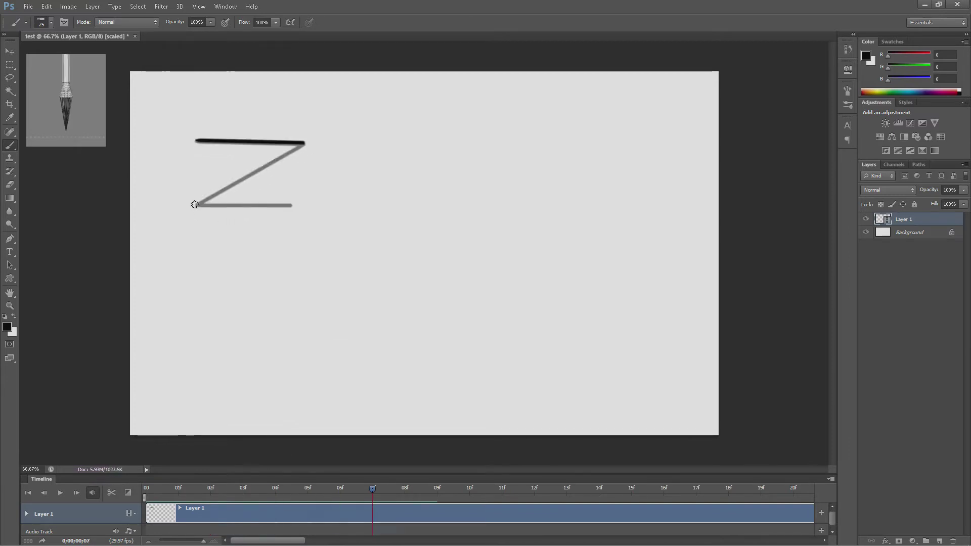
left_click(193, 200, "shift")
- Trace the grey onion-skin Z in dark strokes across the following frames
left_click(187, 116)
left_click(292, 116, "shift")
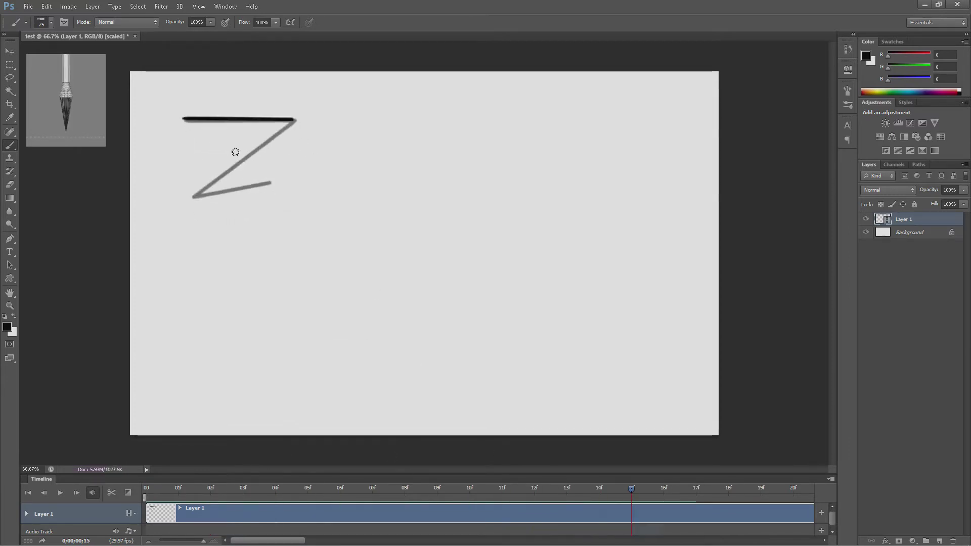
left_click(697, 496)
left_click(182, 108)
left_click(289, 107, "shift")
left_click(183, 194, "shift")
left_click(254, 168, "shift")
left_click(260, 493)
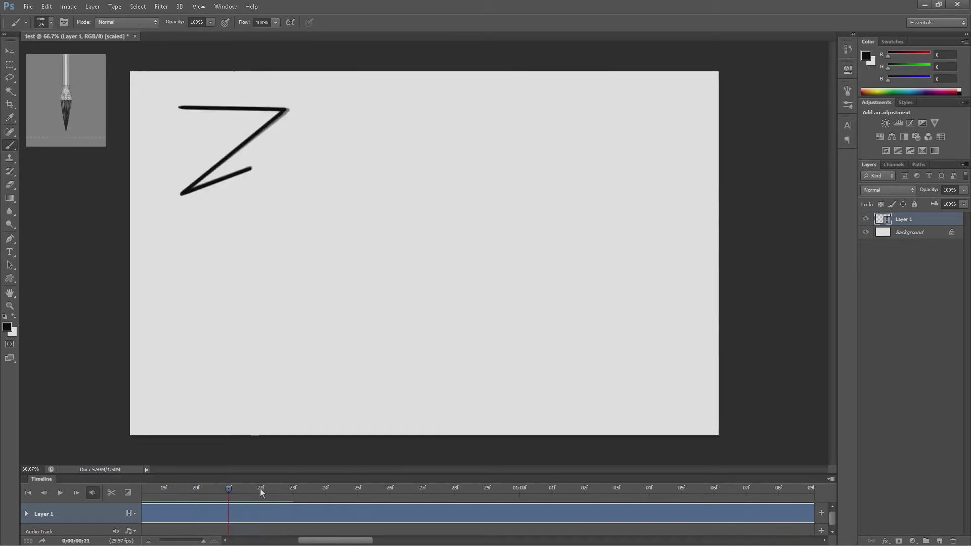
left_click(181, 107)
left_click(286, 106, "shift")
left_click(179, 193, "shift")
- Draw further Z-to-7 in-between frames, ending with a 7 shape at top left
left_click(181, 107)
left_click(286, 106, "shift")
left_click(178, 194, "shift")
left_click(519, 493)
left_click(182, 98)
left_click(278, 98, "shift")
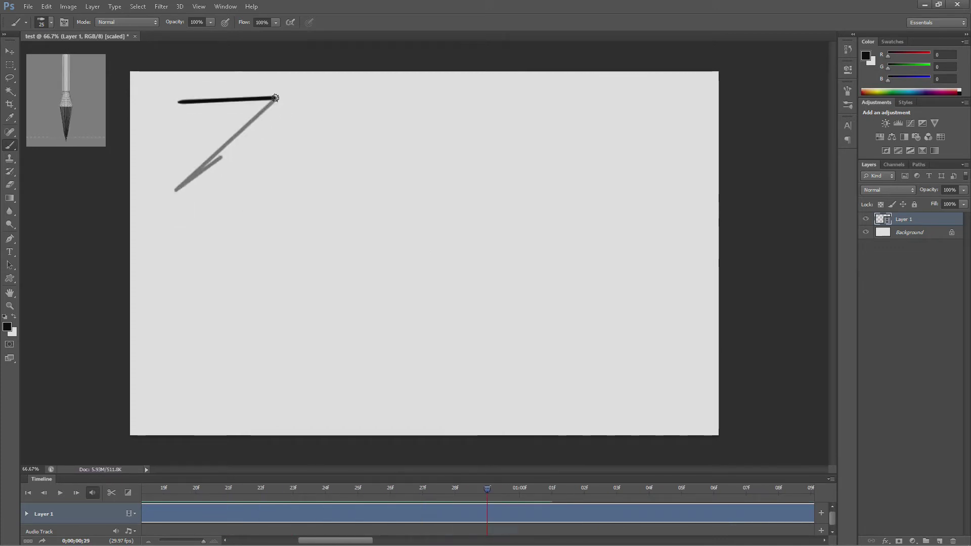
left_click(552, 493)
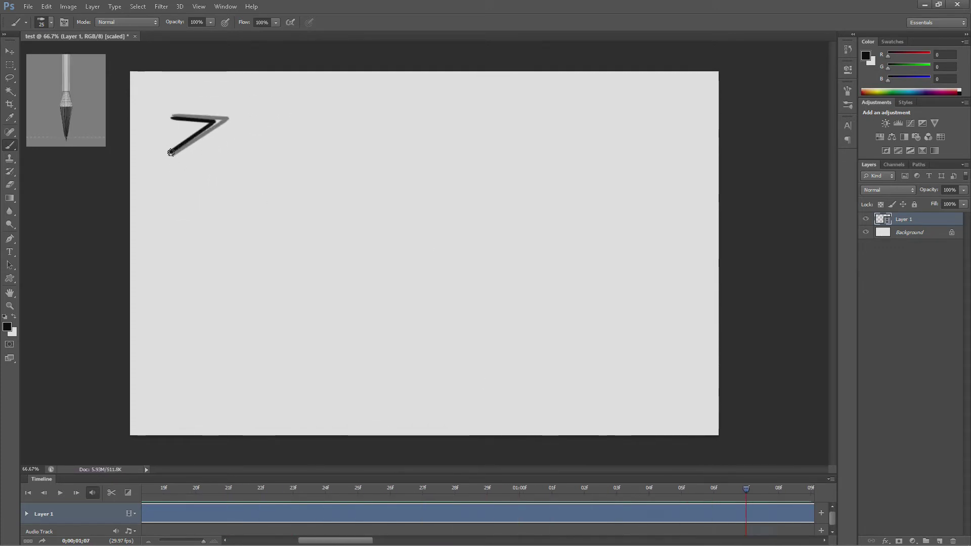
left_click(169, 122)
left_click(209, 124, "shift")
left_click(172, 153, "shift")
- Draw the final frames as shrinking angled strokes traced over the onion skin
left_click(472, 493)
left_click(167, 123)
left_click(201, 133, "shift")
left_click(187, 154, "shift")
left_click(423, 493)
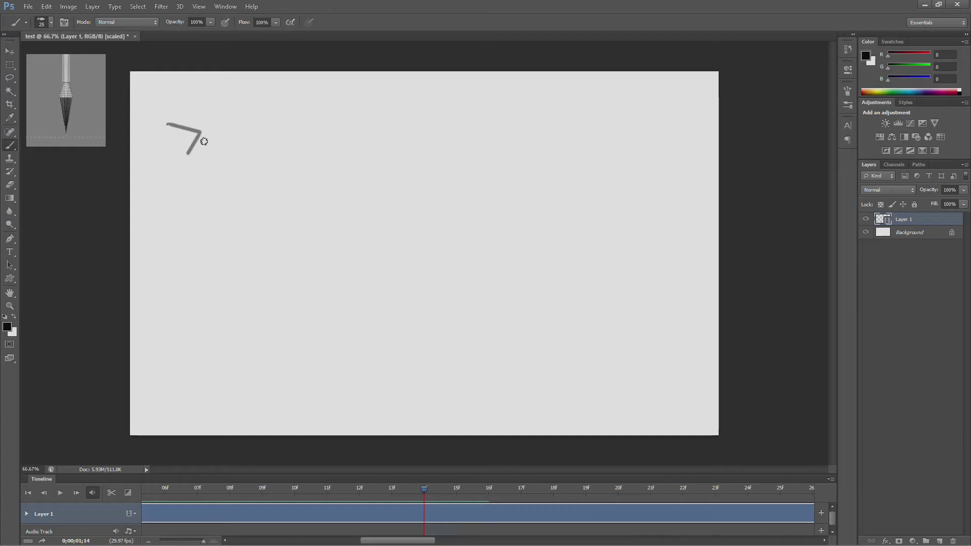
left_click(167, 123)
left_click(201, 133, "shift")
left_click(188, 154, "shift")
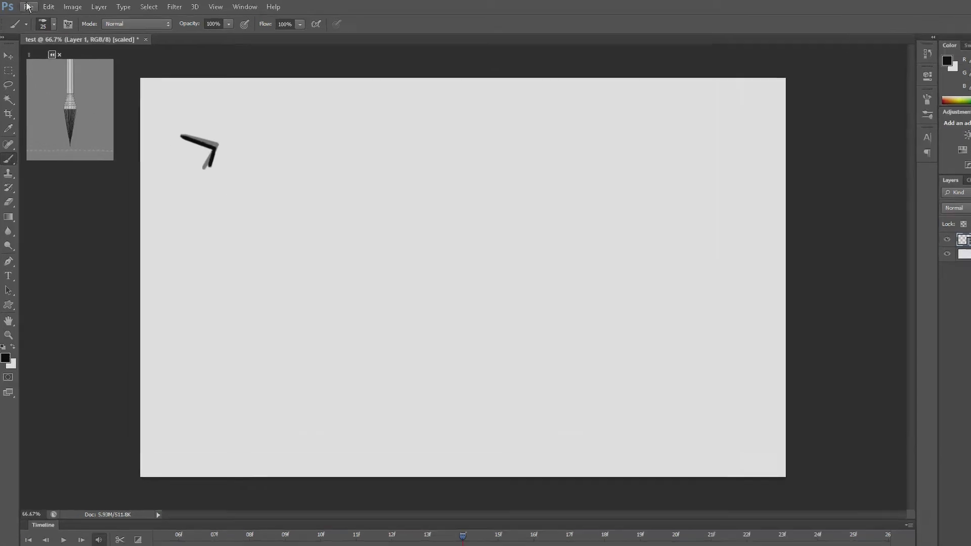
left_click(29, 6)
- In Render Video, name the output test video and replace subfolder aniem with one
mouse_move(303, 487)
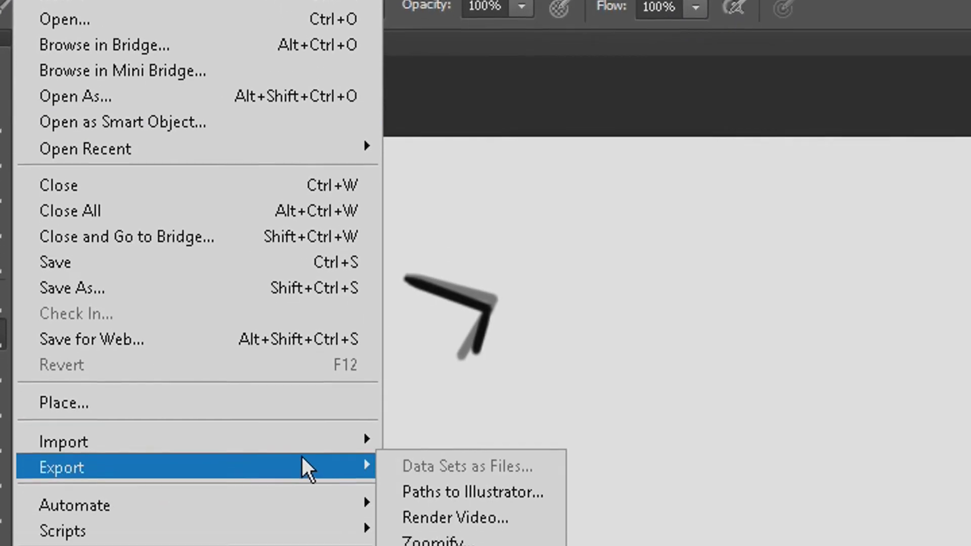
left_click(460, 521)
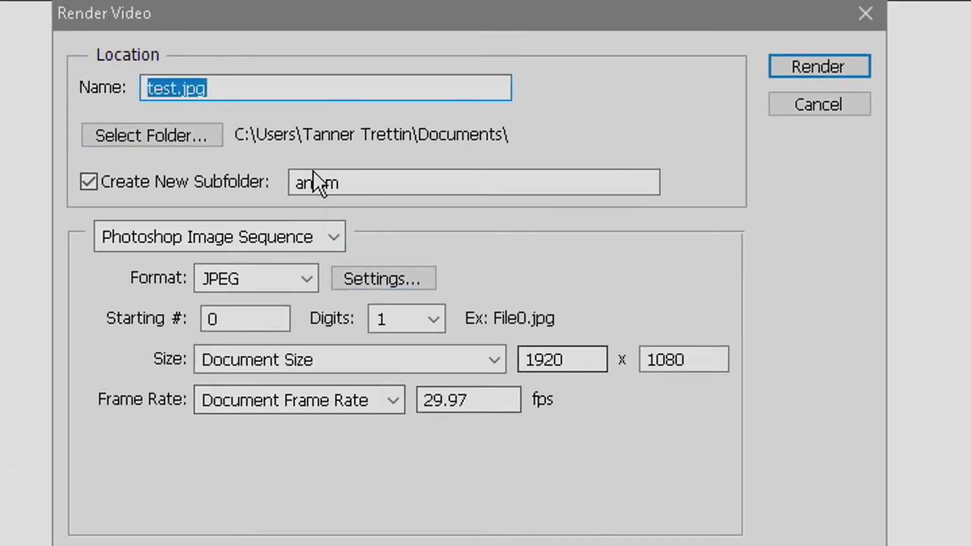
key("BackSpace")
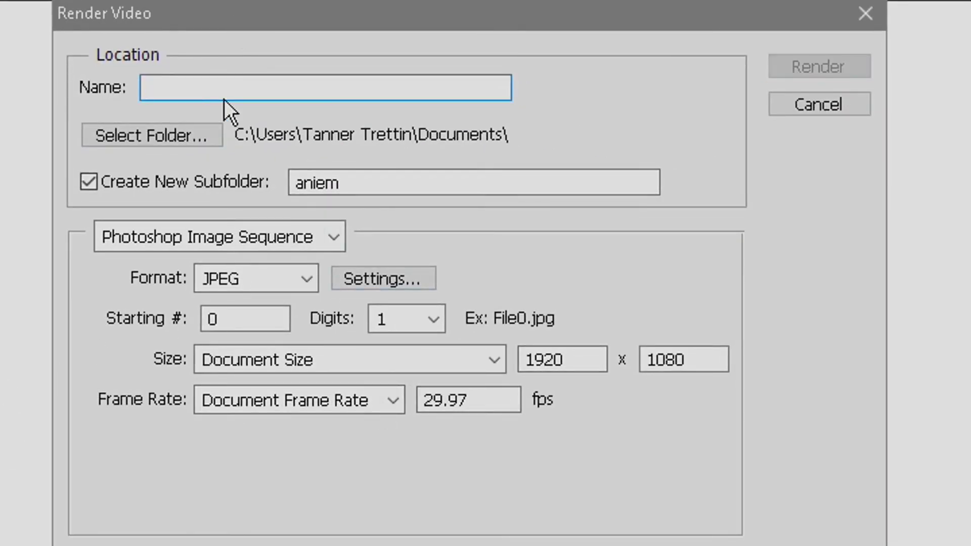
type("test video")
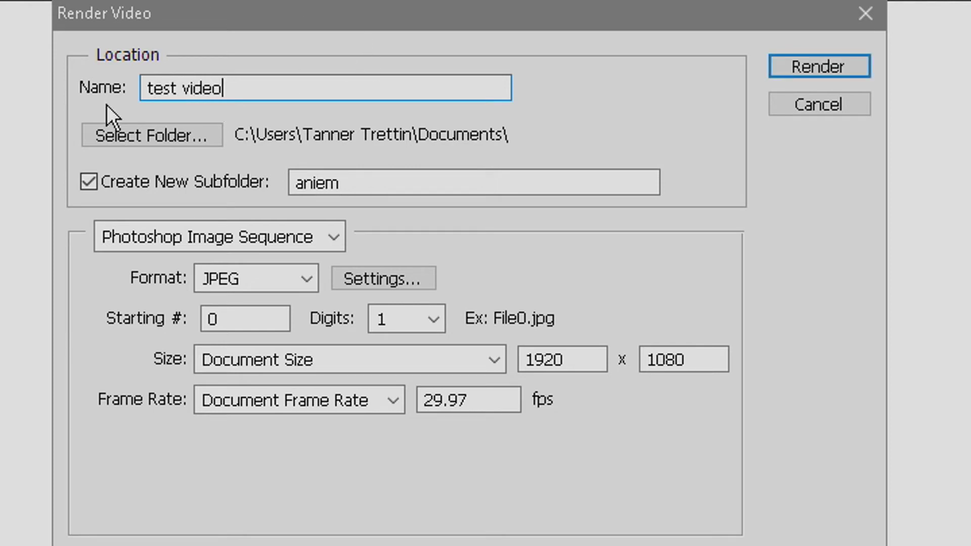
left_click(141, 134)
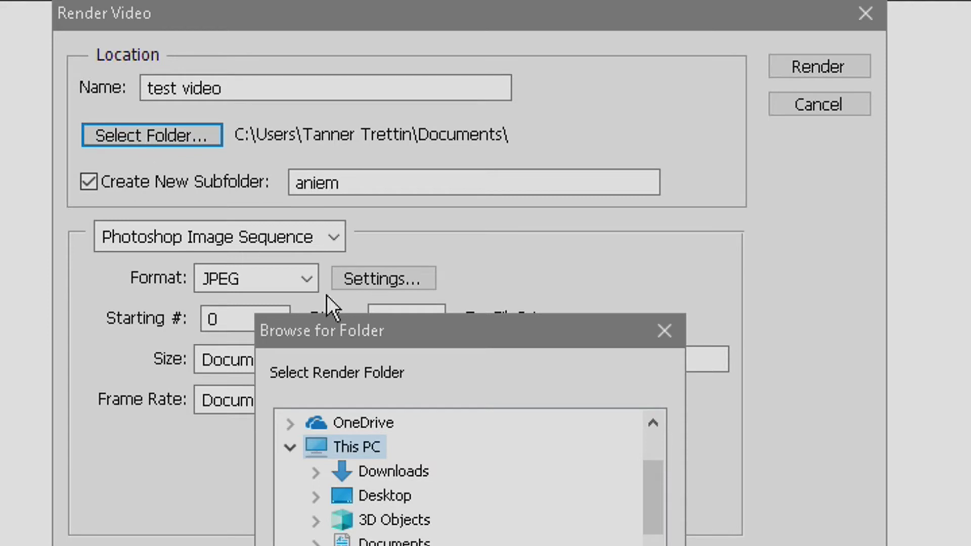
left_click(664, 331)
double_click(411, 189)
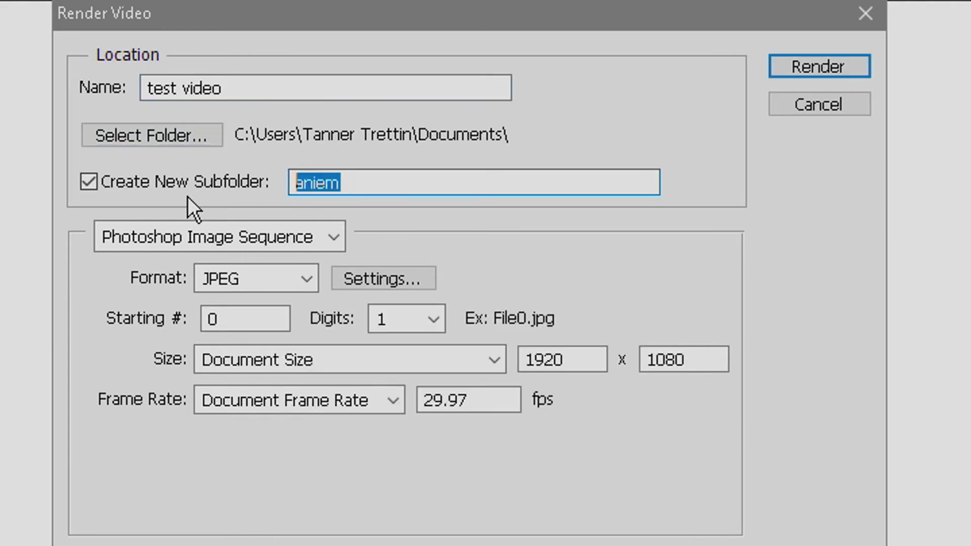
type("one")
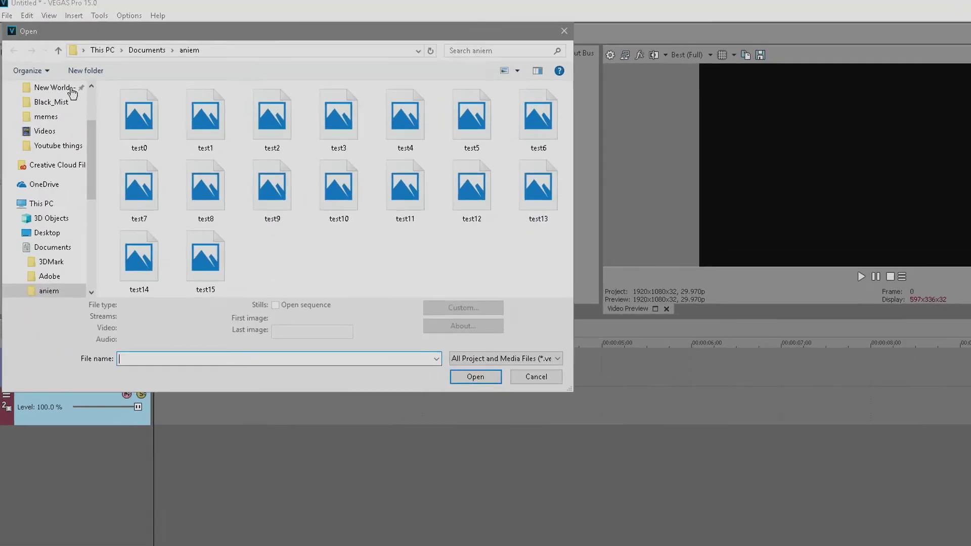
- Import one test0 from the test animation folder as a single image-sequence clip
left_click(46, 209)
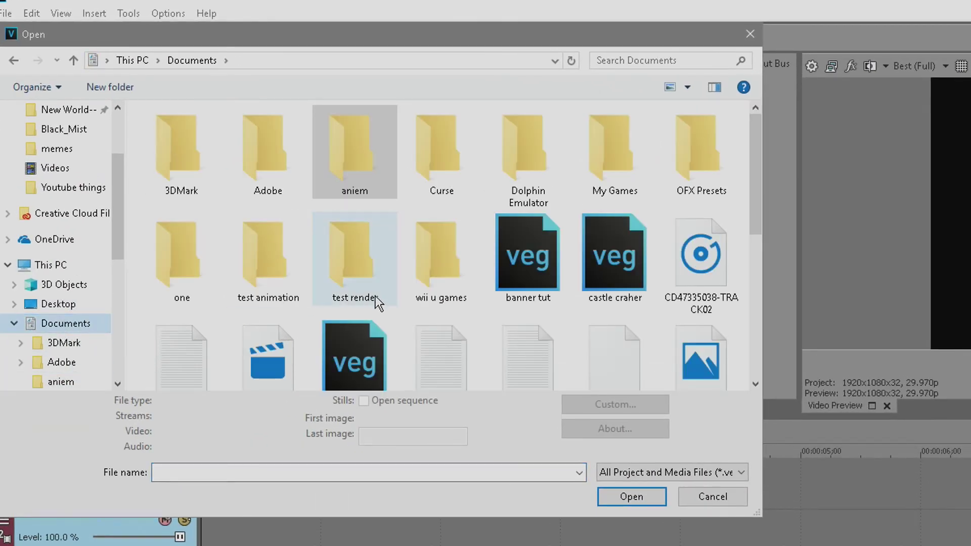
left_click(253, 260)
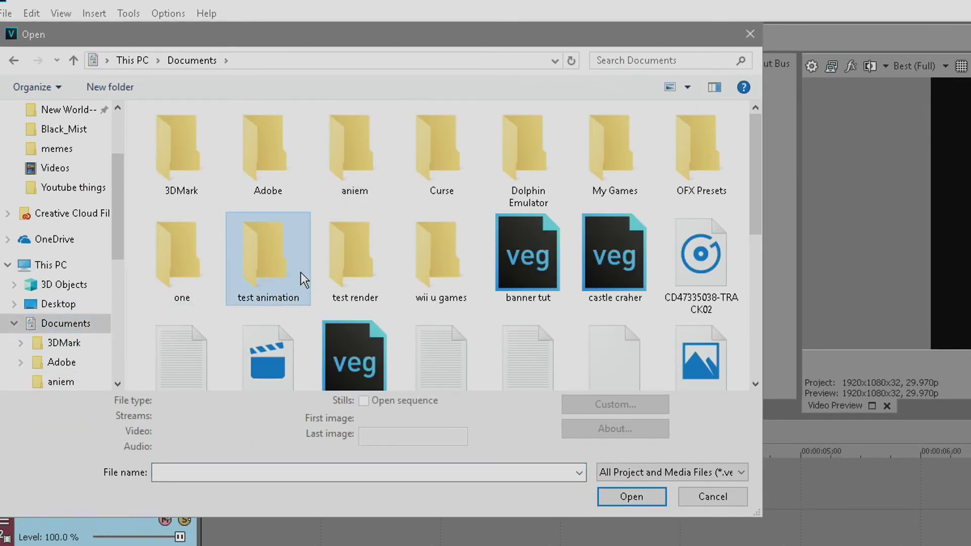
left_click(631, 496)
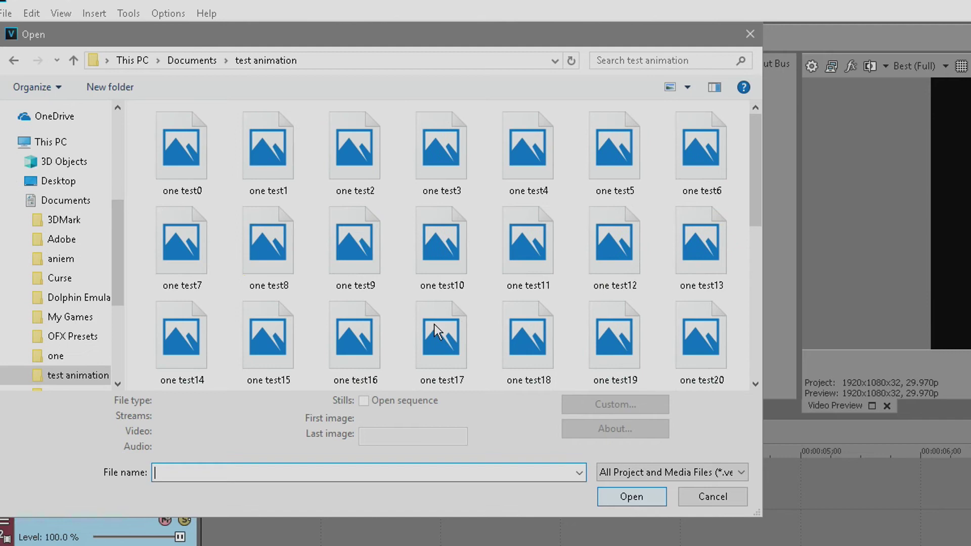
left_click(217, 157)
left_click(363, 402)
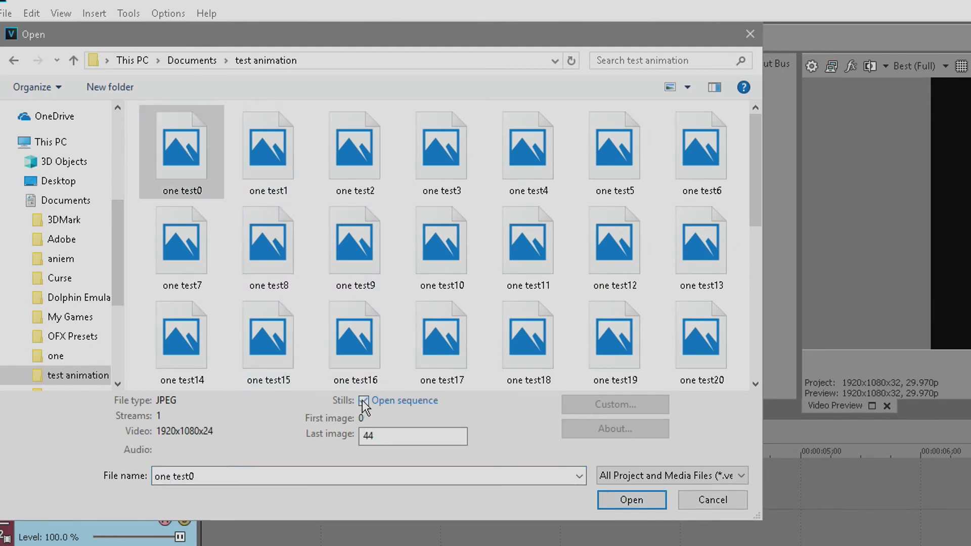
left_click(640, 502)
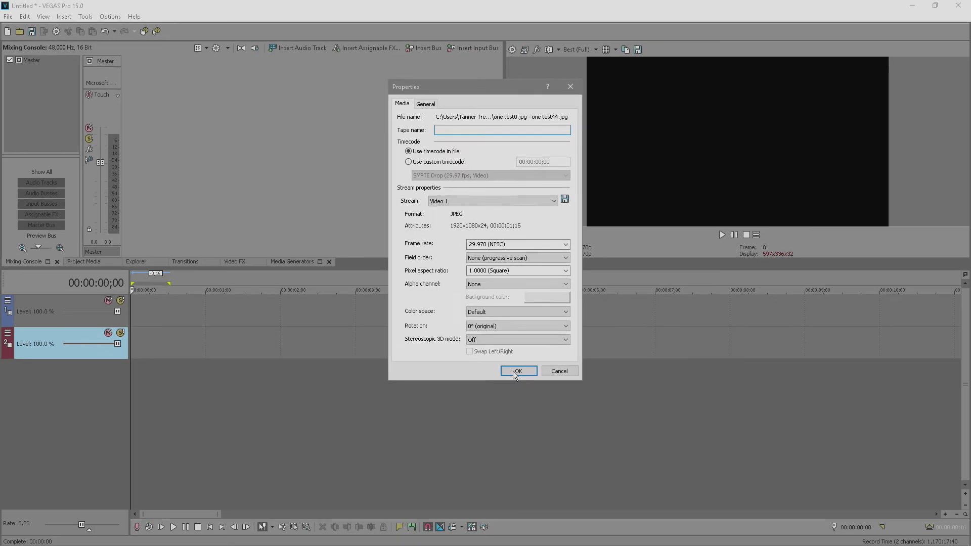
left_click(654, 465)
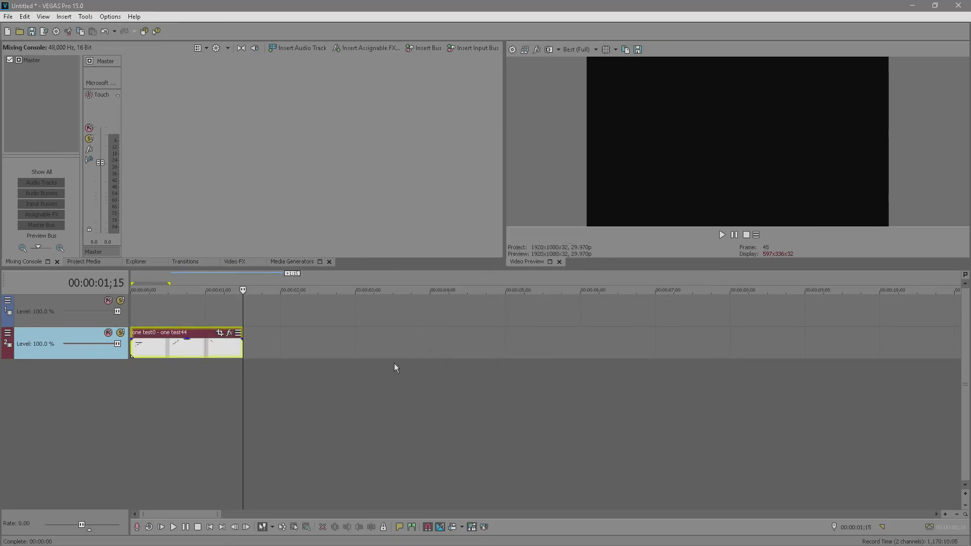
- Play the clip from the start to preview the Z animation
left_click(137, 354)
left_click(500, 362)
key("space")
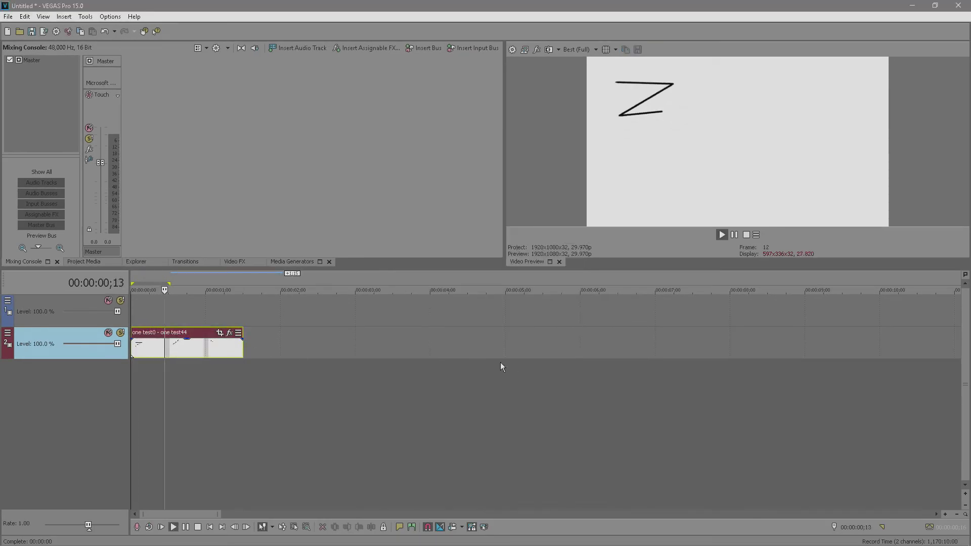
key("space")
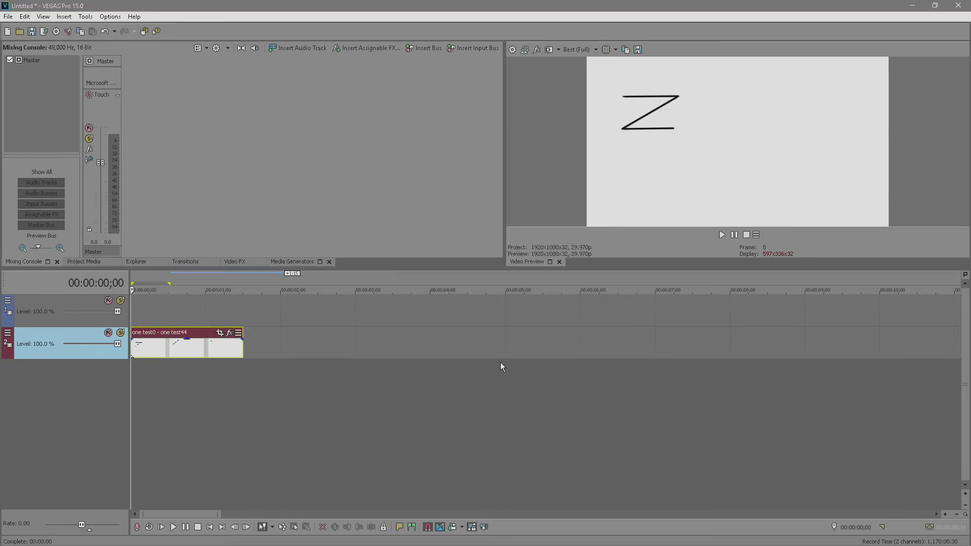
double_click(193, 350)
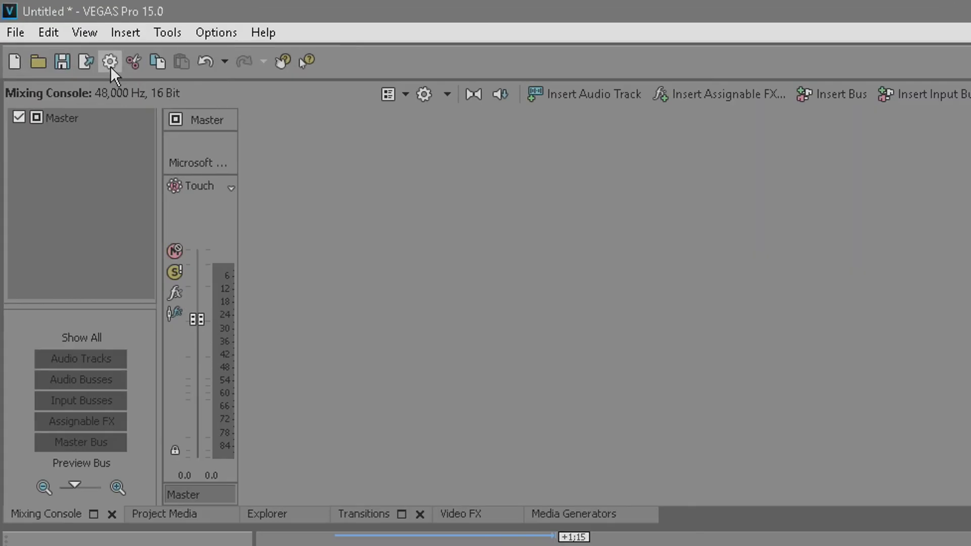
- Render the clip as animation test.mp4 on the Desktop with the Internet 1920x1080-30p template
left_click(92, 62)
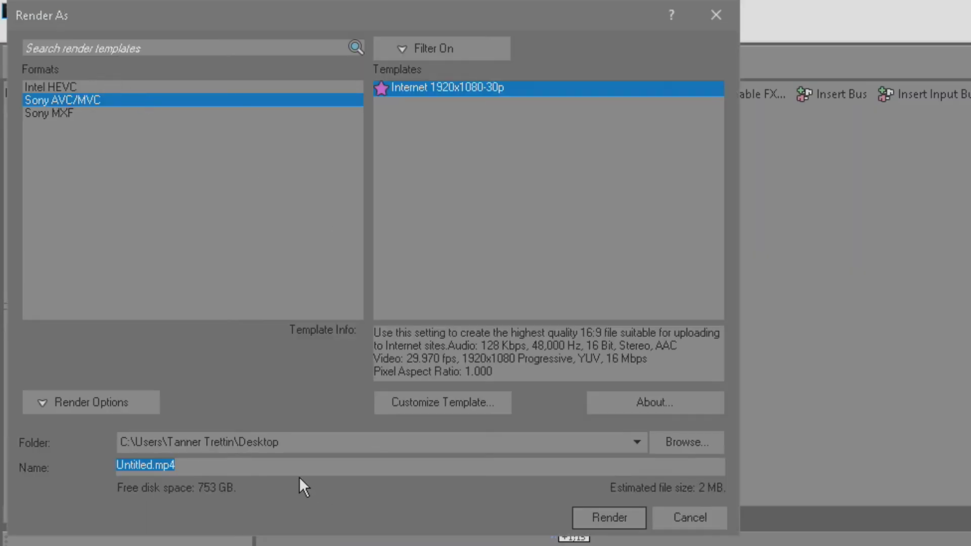
key("BackSpace")
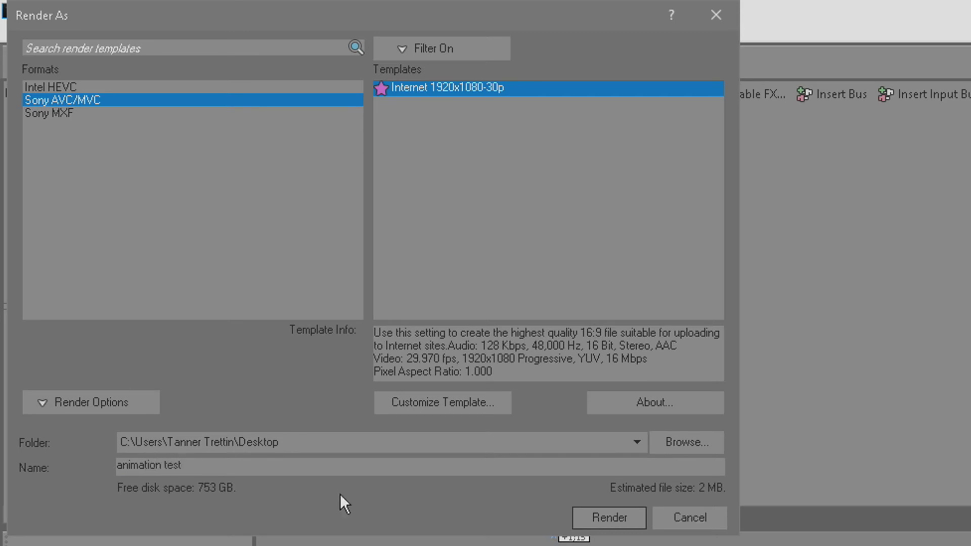
left_click(596, 521)
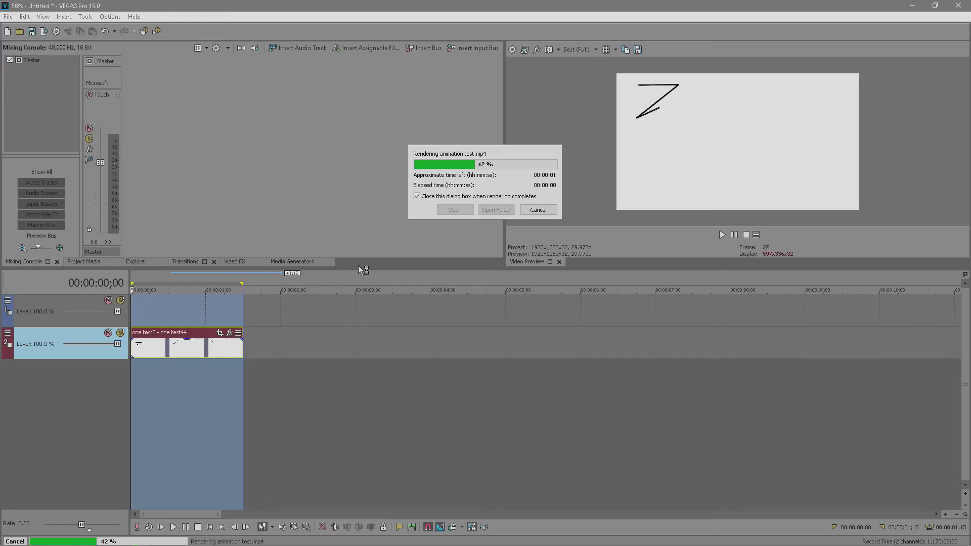